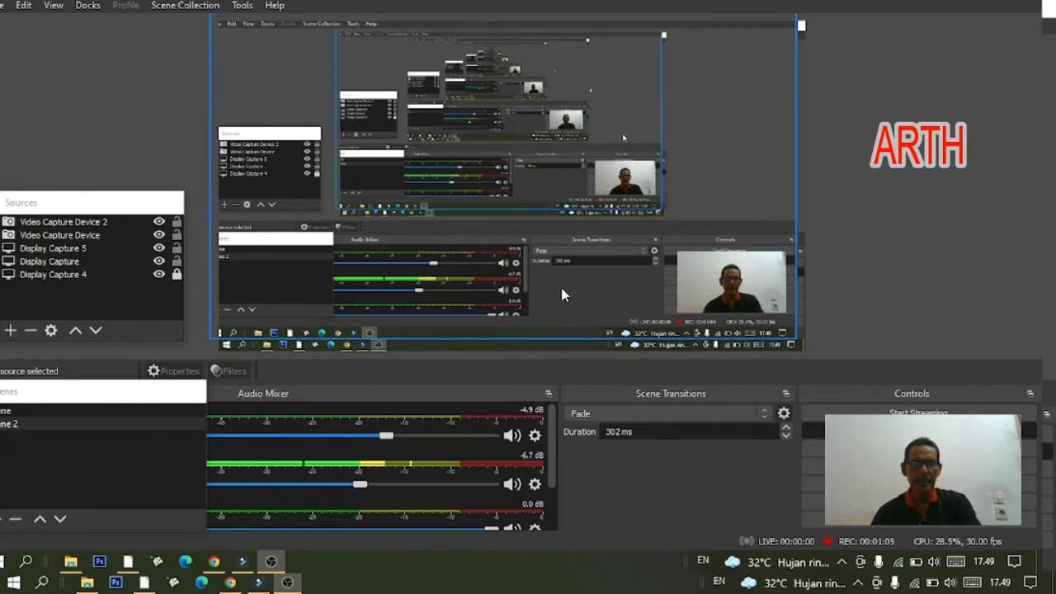
# - Switch to Chrome, search Google for "free download google earth" and open the Google Earth Pro download page down to its agree-and-download option
pyautogui.click(230, 582)
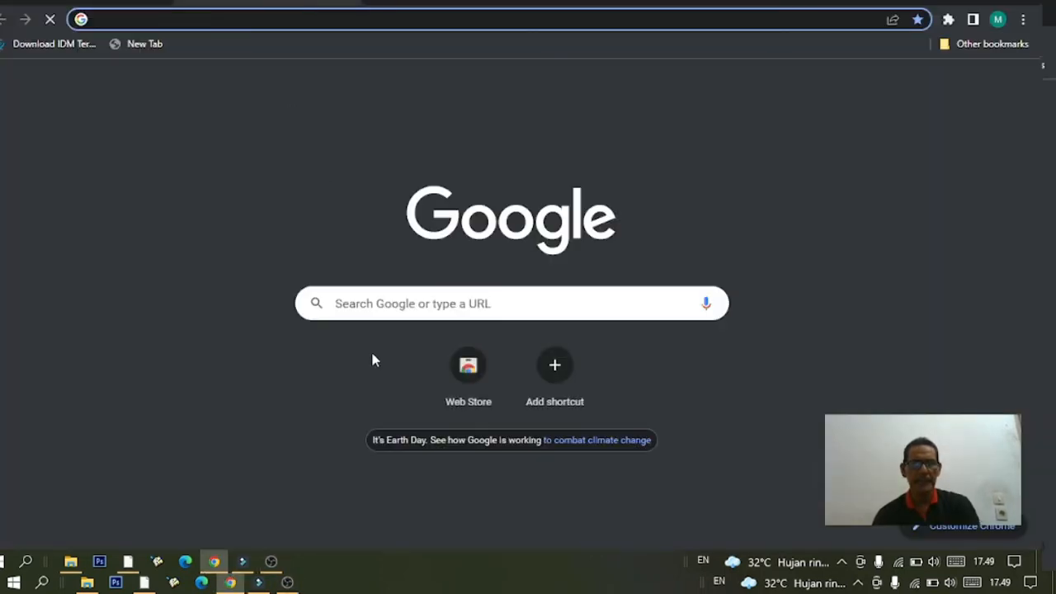
pyautogui.click(392, 300)
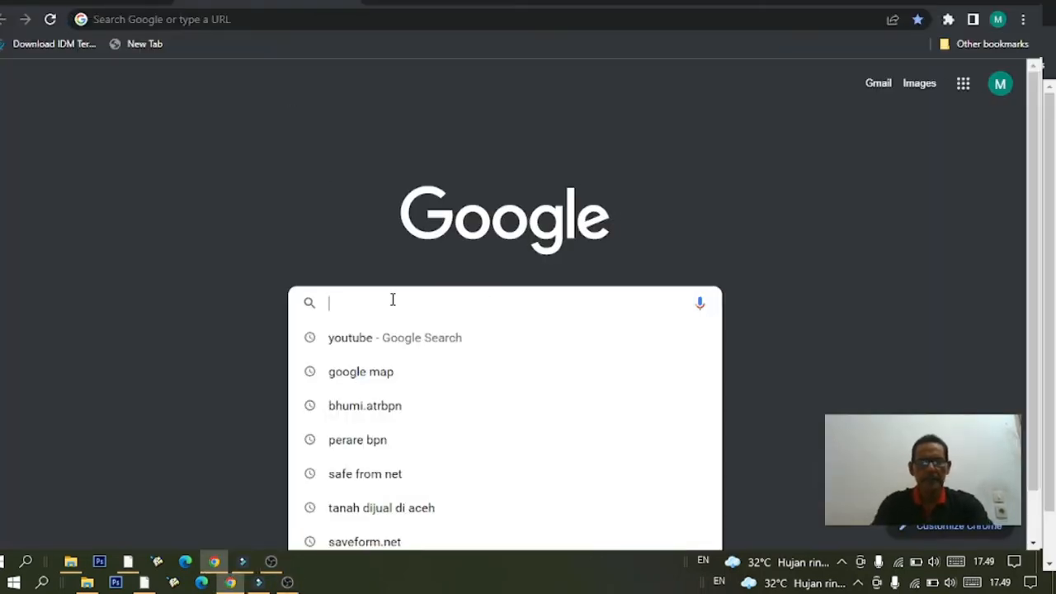
pyautogui.write('free')
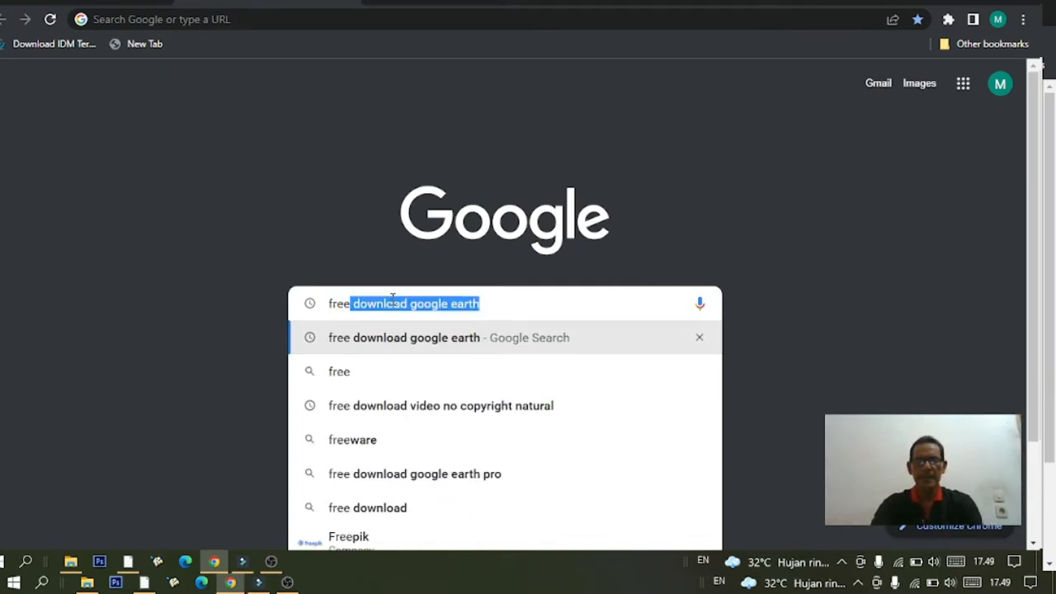
pyautogui.press('Return')
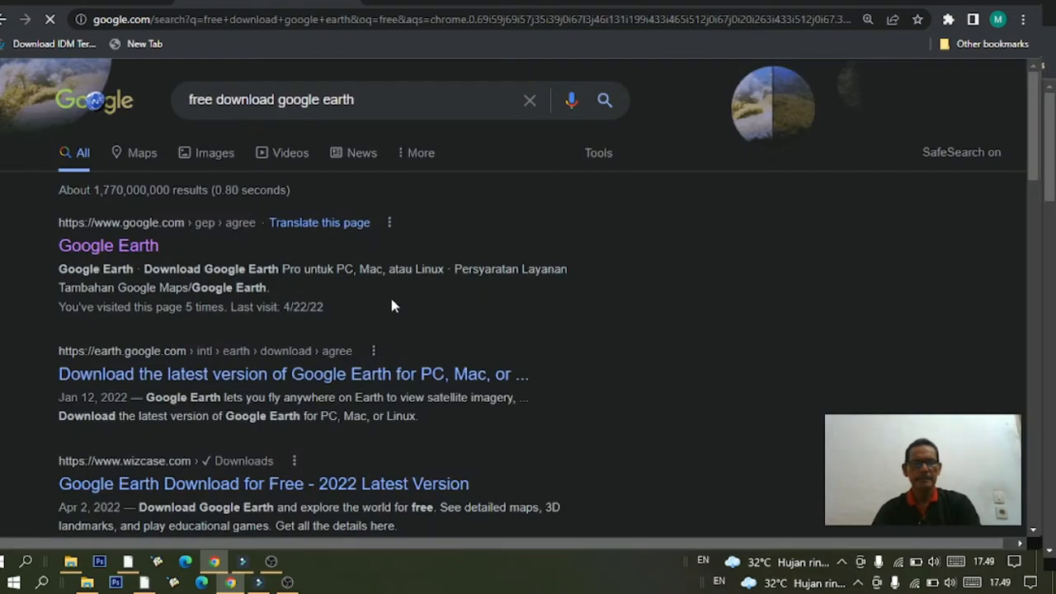
pyautogui.click(137, 251)
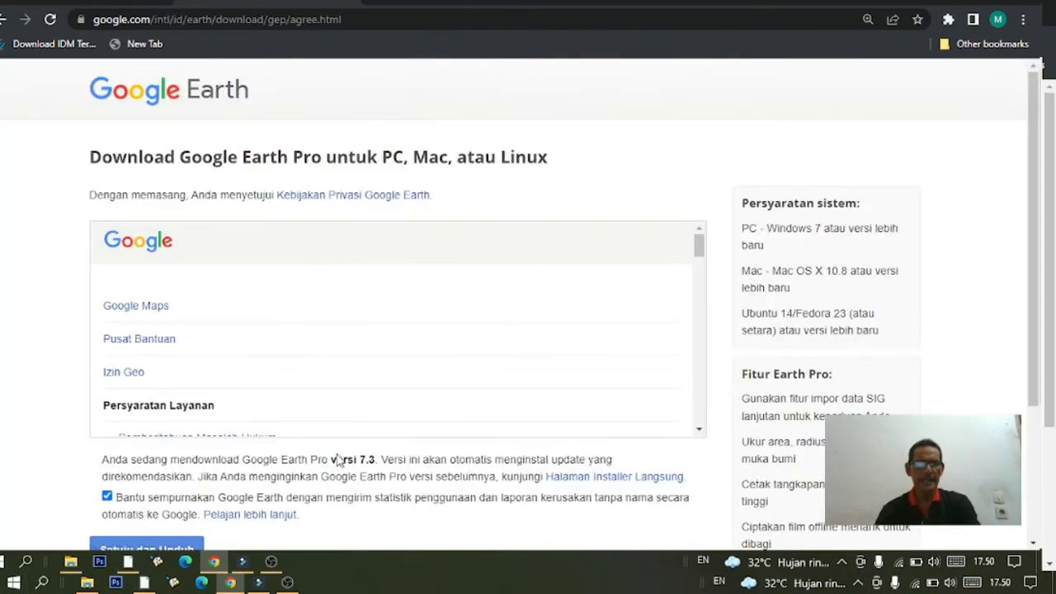
pyautogui.scroll(-3, 354, 460)
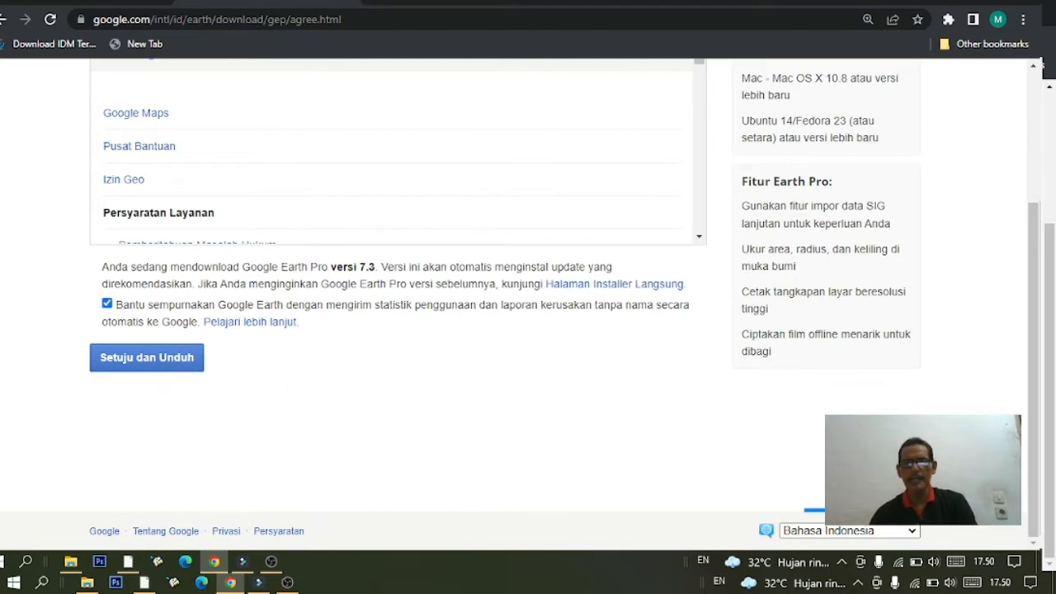
# - Clear the open windows off the desktop, launch Google Earth Pro and dismiss its startup tips
pyautogui.click(951, 4)
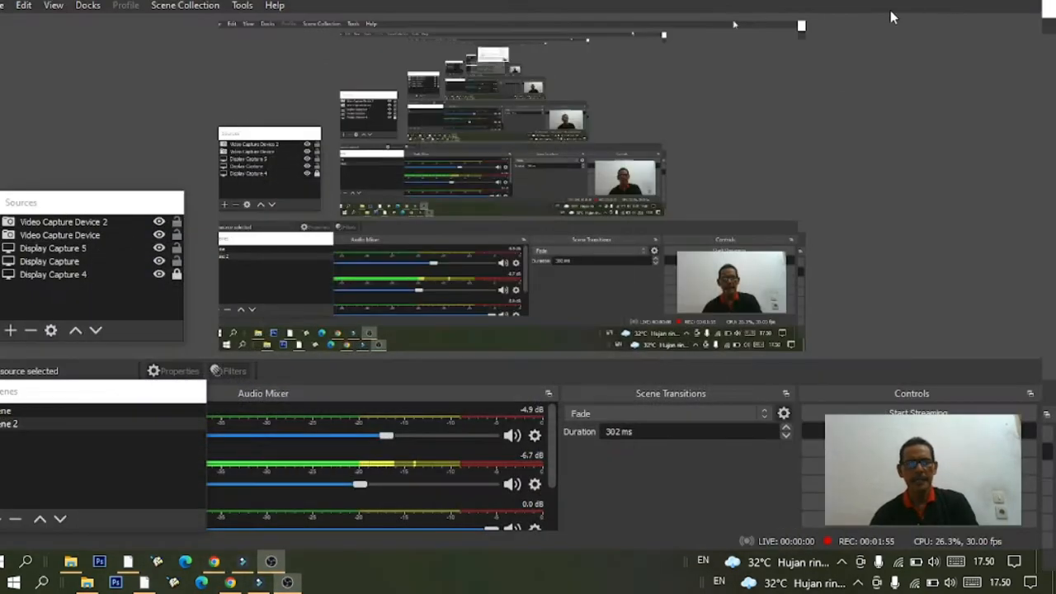
pyautogui.click(951, 4)
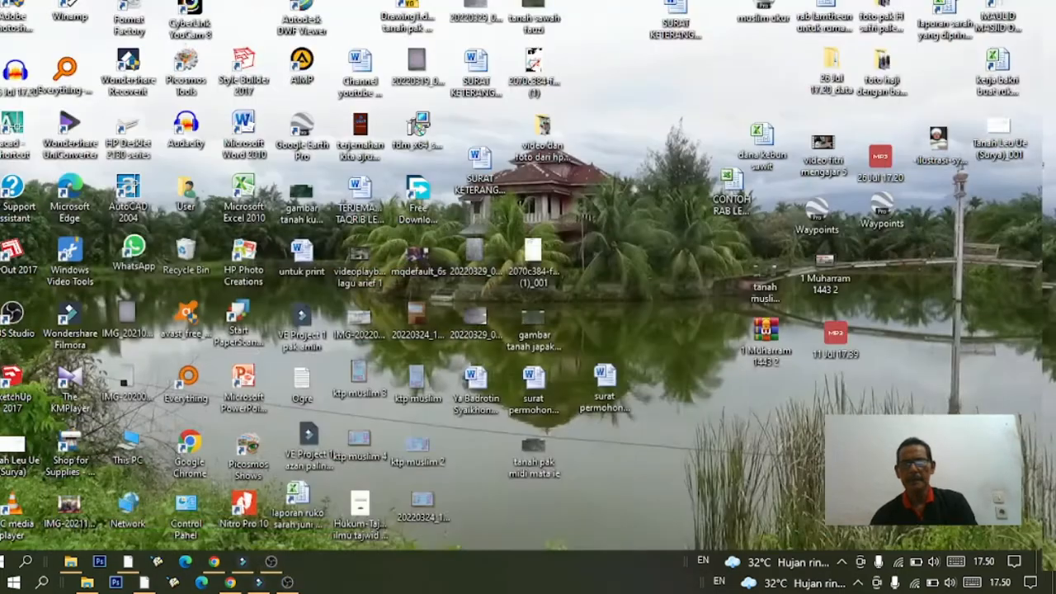
pyautogui.doubleClick(301, 132)
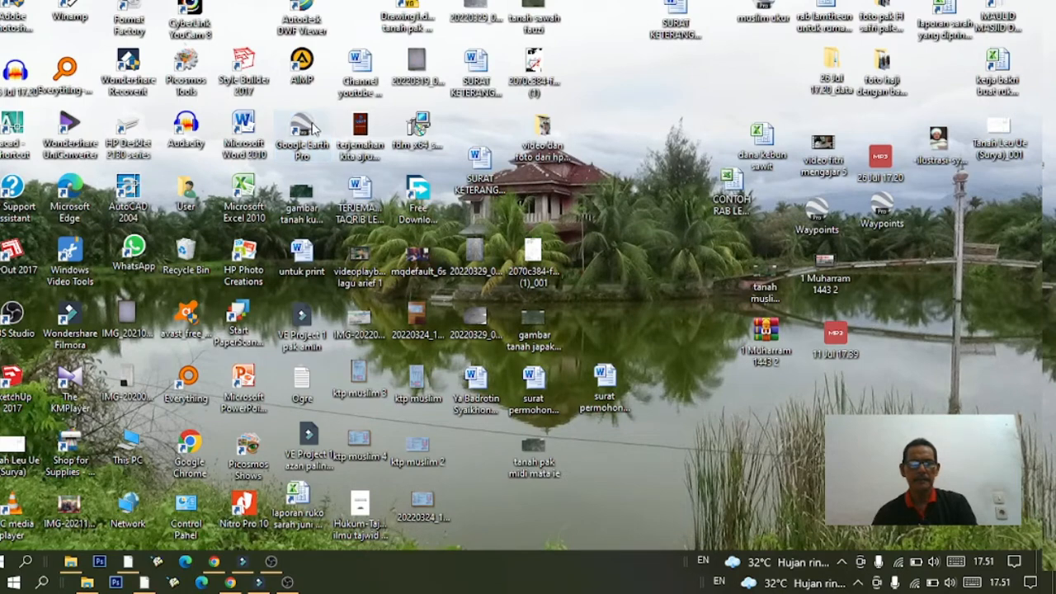
pyautogui.click(311, 156)
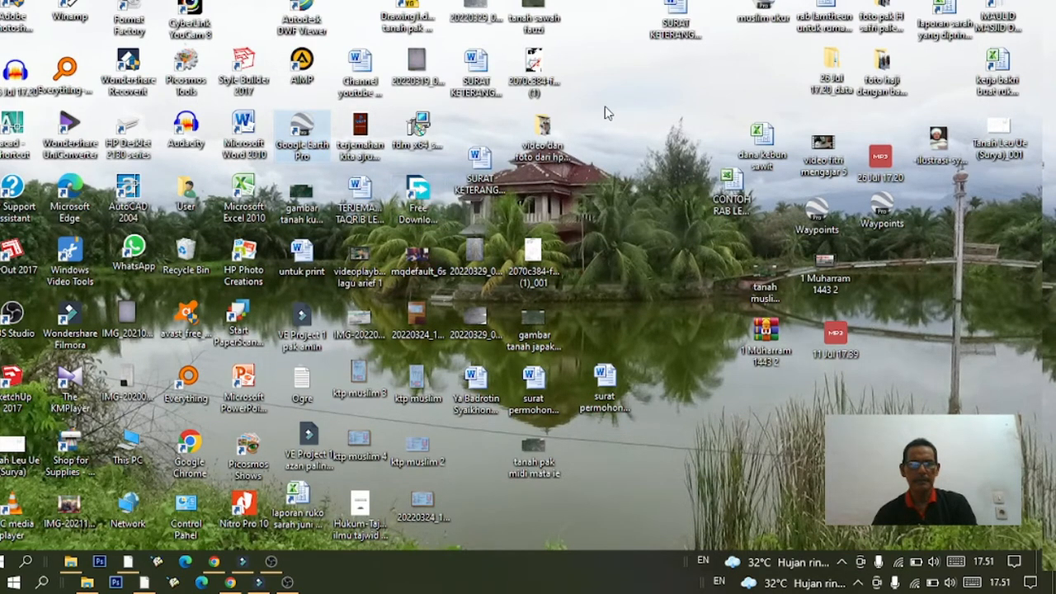
pyautogui.press('Return')
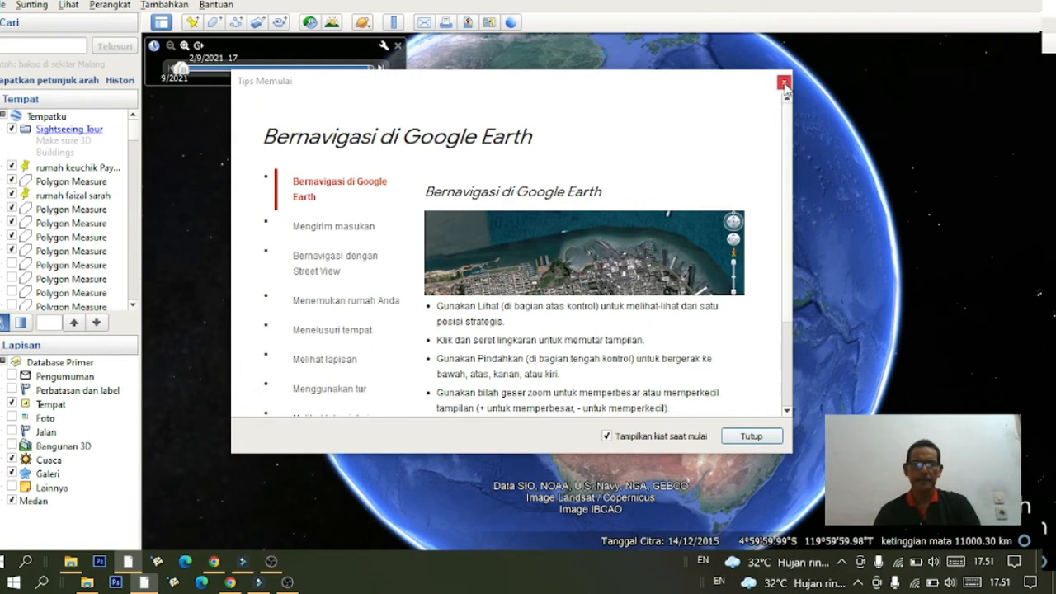
pyautogui.click(756, 440)
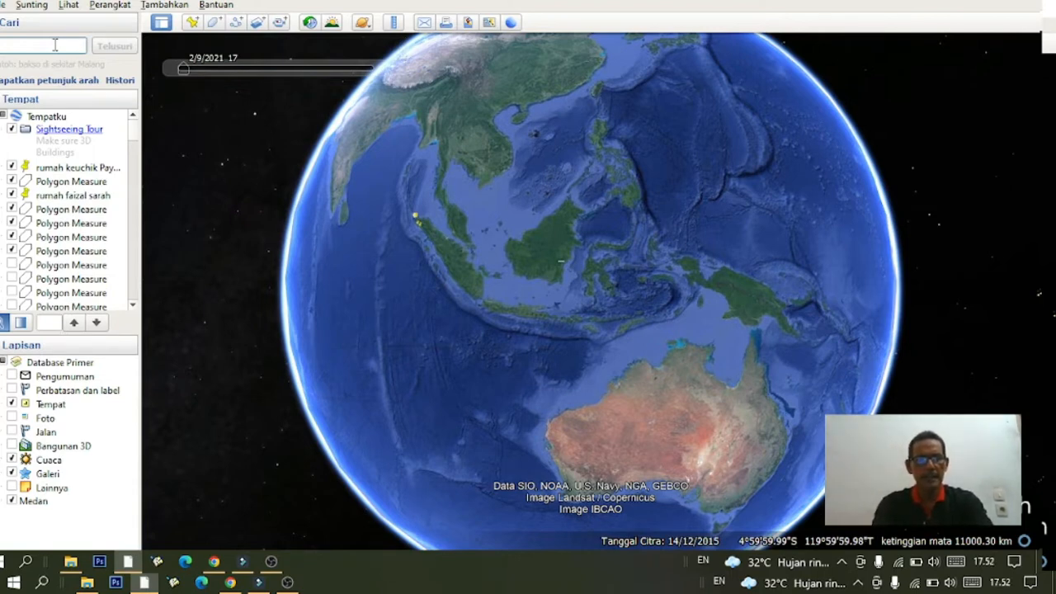
# - Search for Punie in Kabupaten Aceh Besar, Aceh, and fly to that place
pyautogui.click(55, 44)
pyautogui.write('punie')
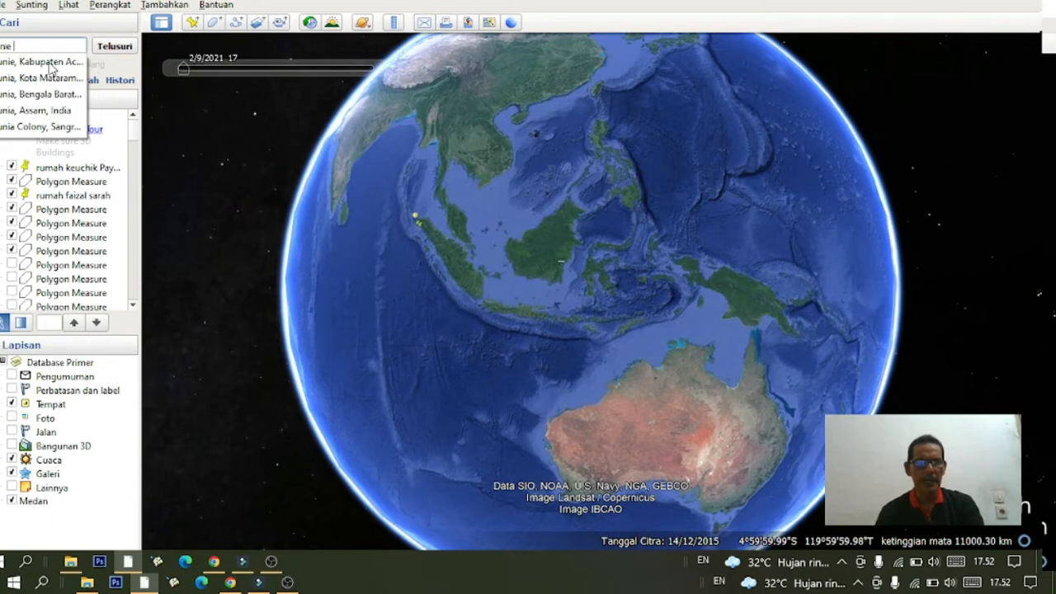
pyautogui.click(51, 66)
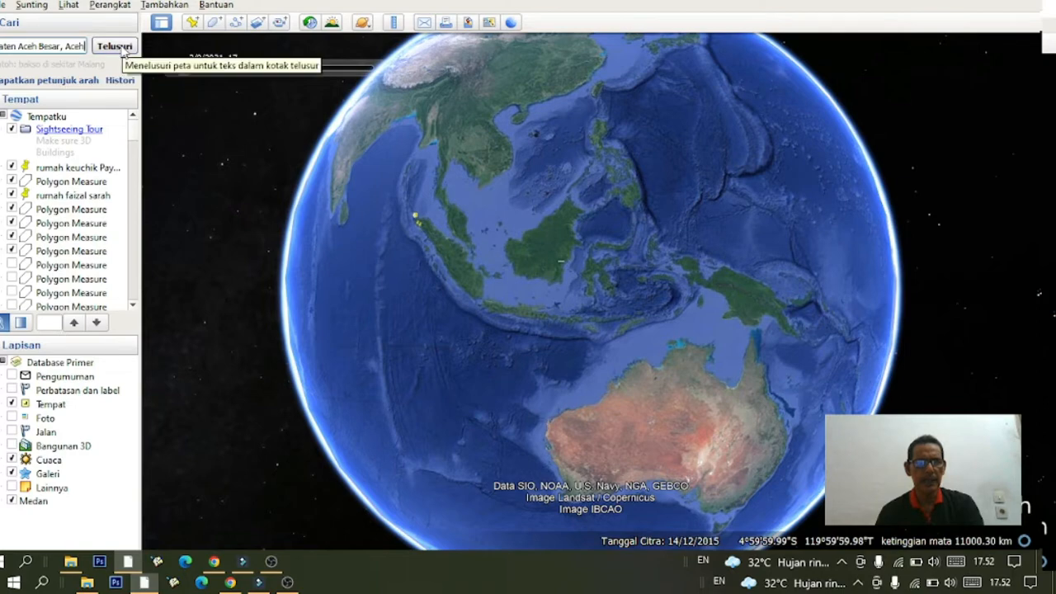
pyautogui.click(115, 47)
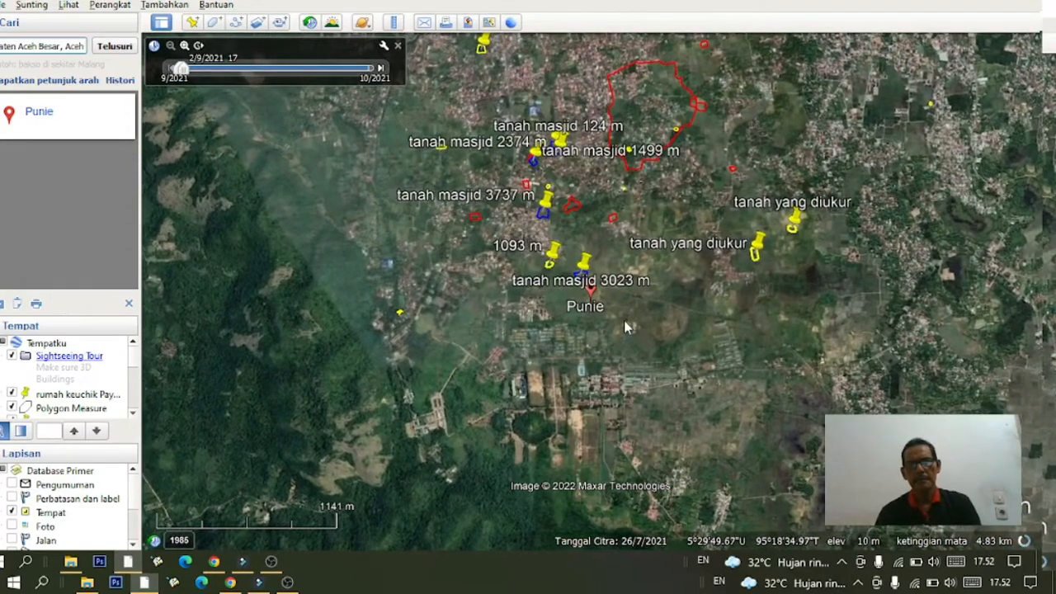
# - Examine the rice fields near Punie up close, around the plots northwest of the 1093 m parcel
pyautogui.scroll(2, 603, 307)
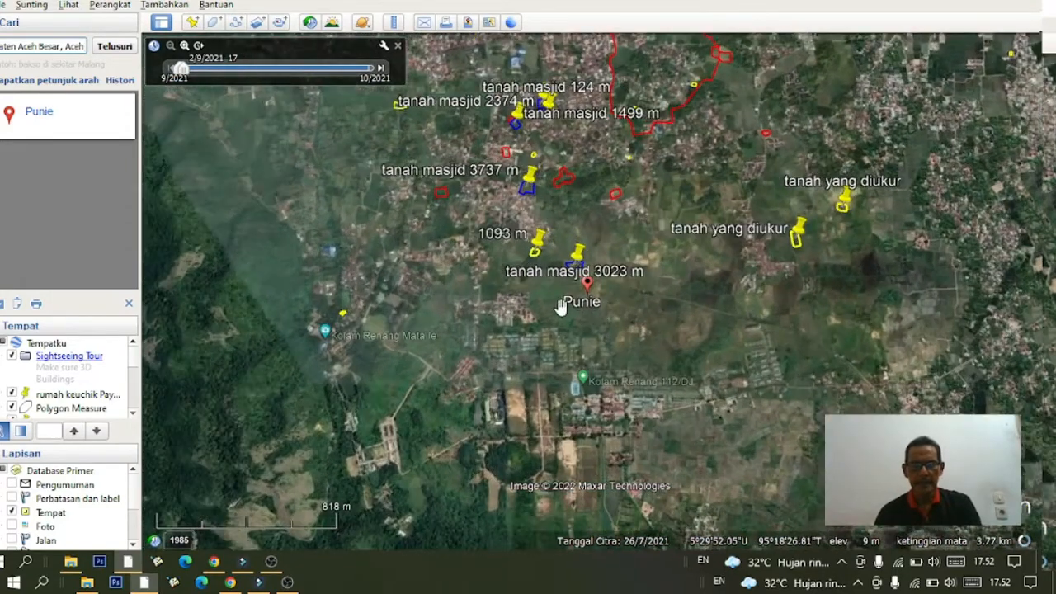
pyautogui.scroll(2, 636, 279)
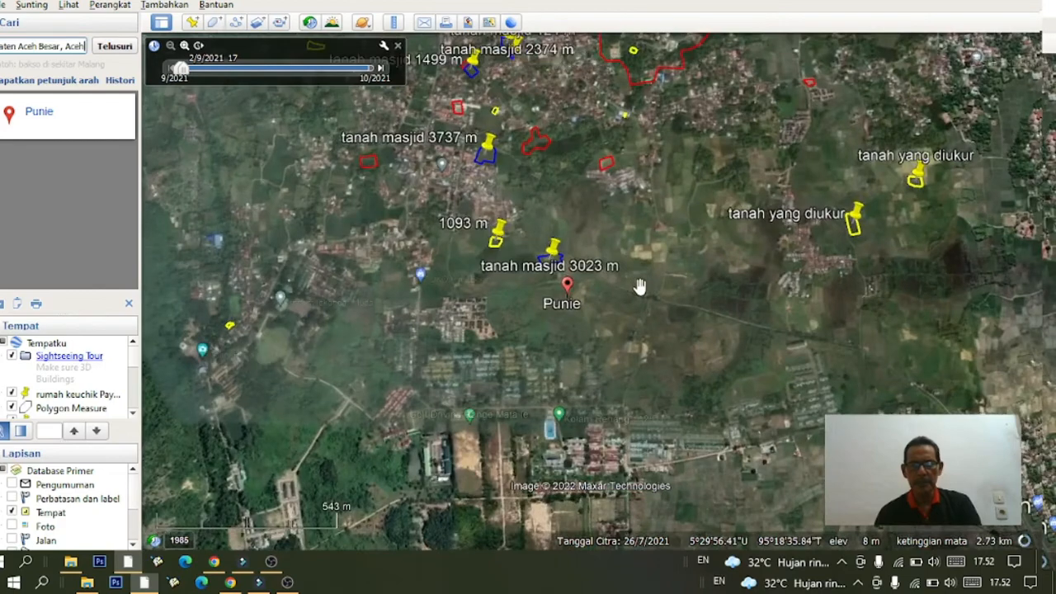
pyautogui.scroll(4, 614, 153)
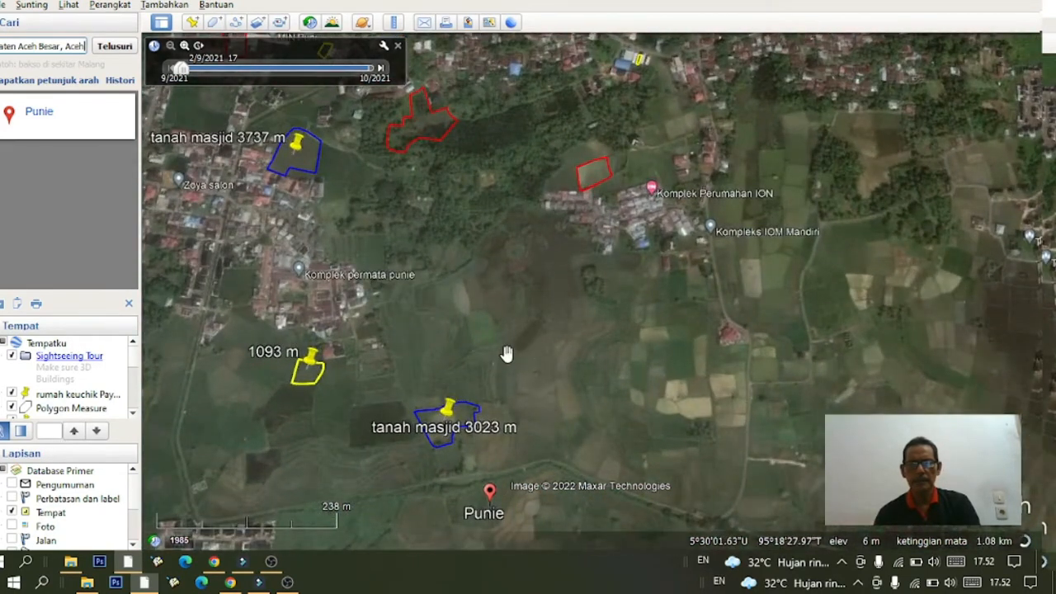
pyautogui.moveTo(508, 357); pyautogui.dragTo(875, 216)
pyautogui.scroll(4, 630, 253)
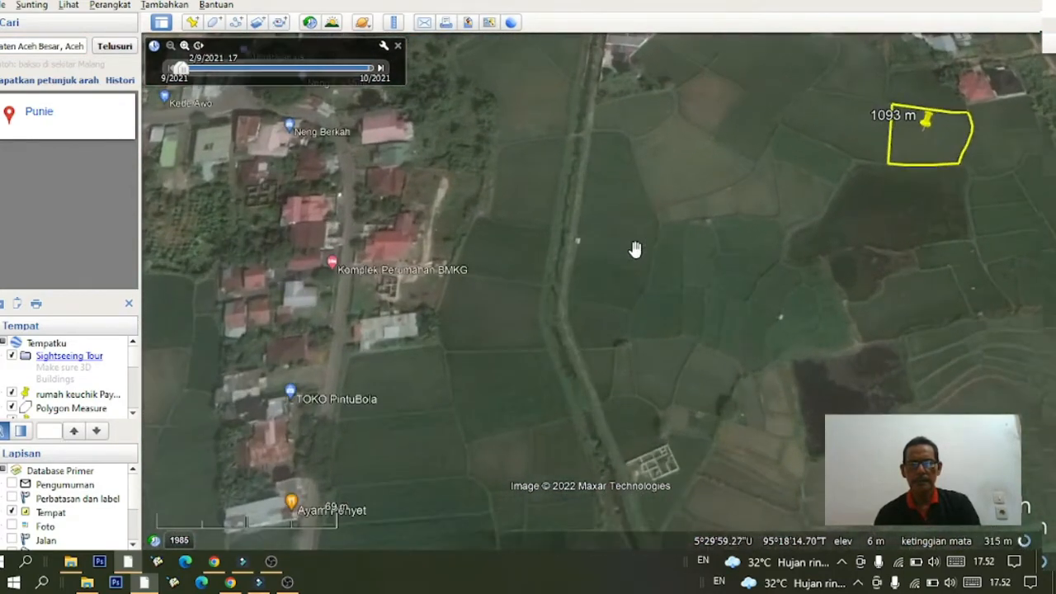
pyautogui.scroll(1, 635, 248)
pyautogui.moveTo(640, 239); pyautogui.dragTo(544, 382)
pyautogui.moveTo(547, 139); pyautogui.dragTo(539, 307)
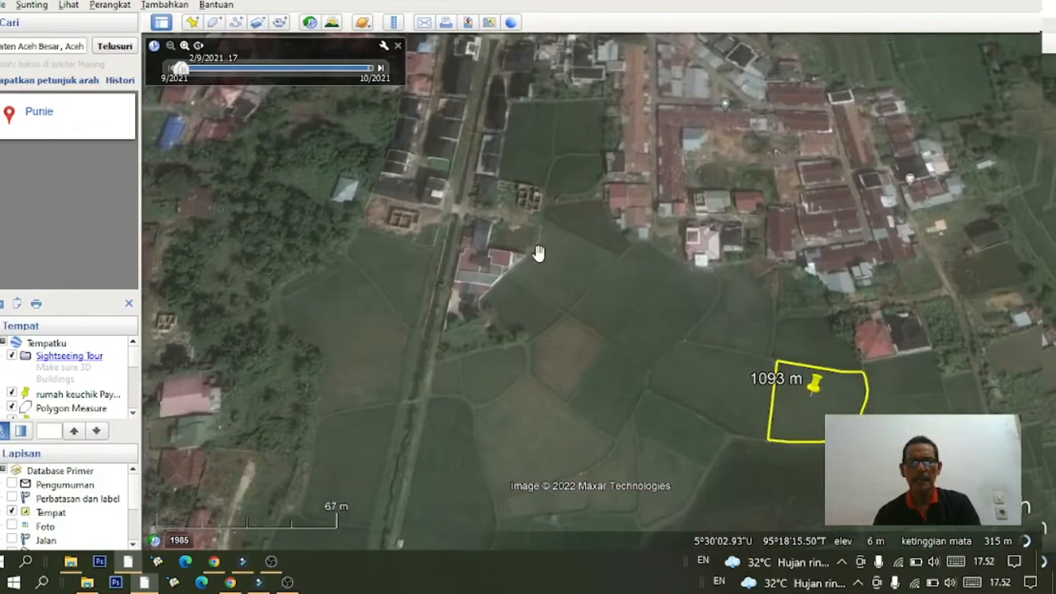
pyautogui.scroll(2, 537, 228)
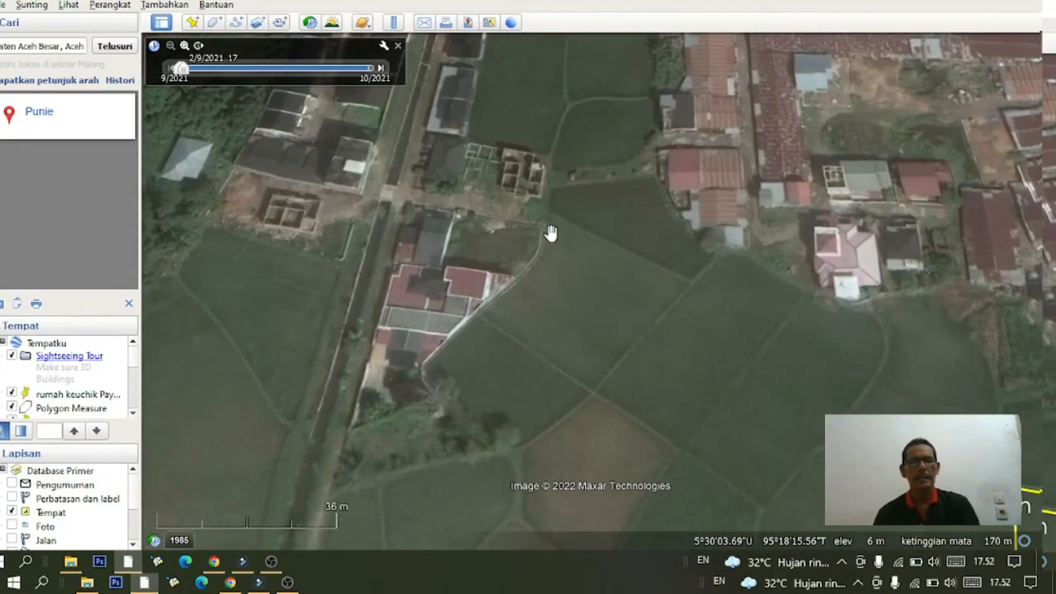
pyautogui.scroll(3, 551, 235)
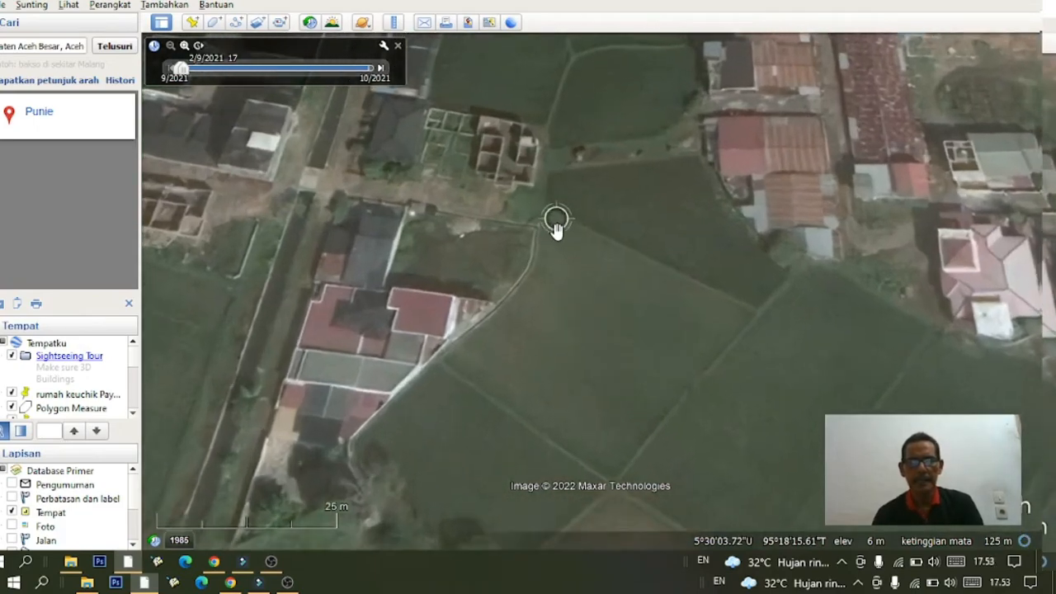
pyautogui.scroll(1, 570, 299)
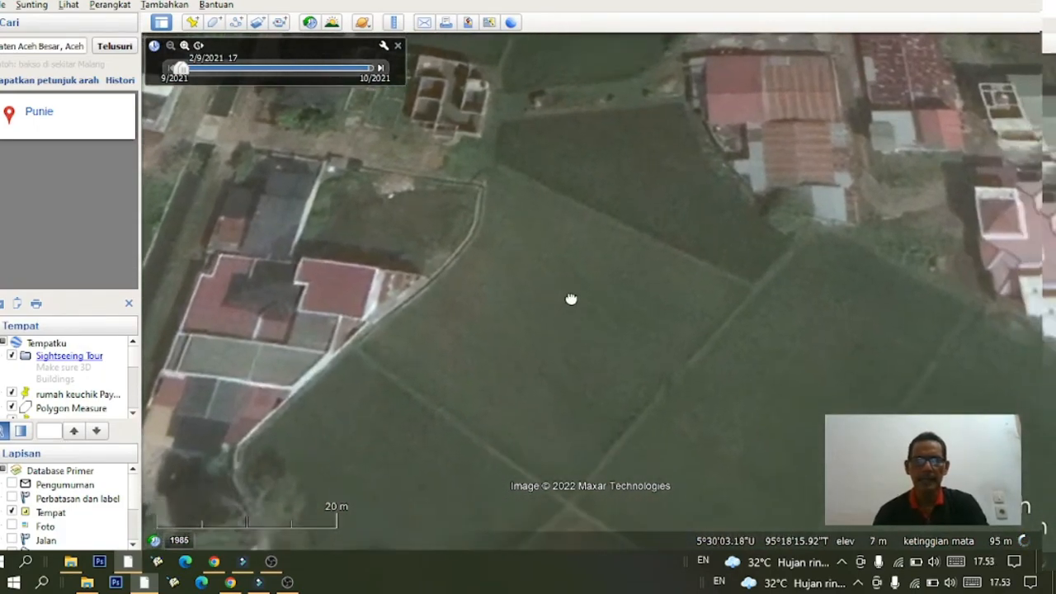
pyautogui.scroll(-3, 567, 288)
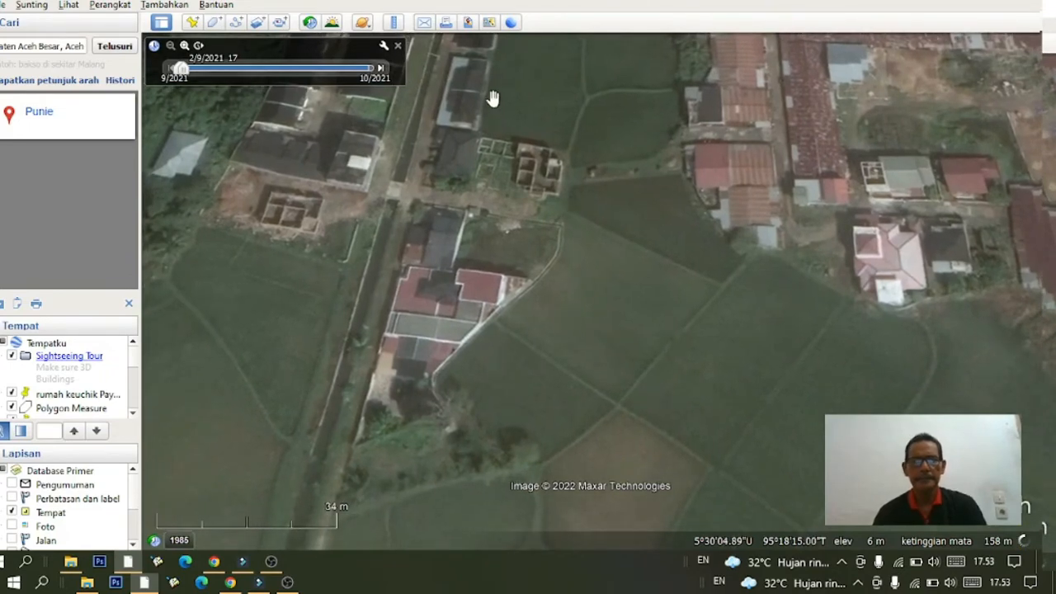
# - Open the ruler in polygon mode and move its dialog clear of the rice field plots
pyautogui.click(395, 22)
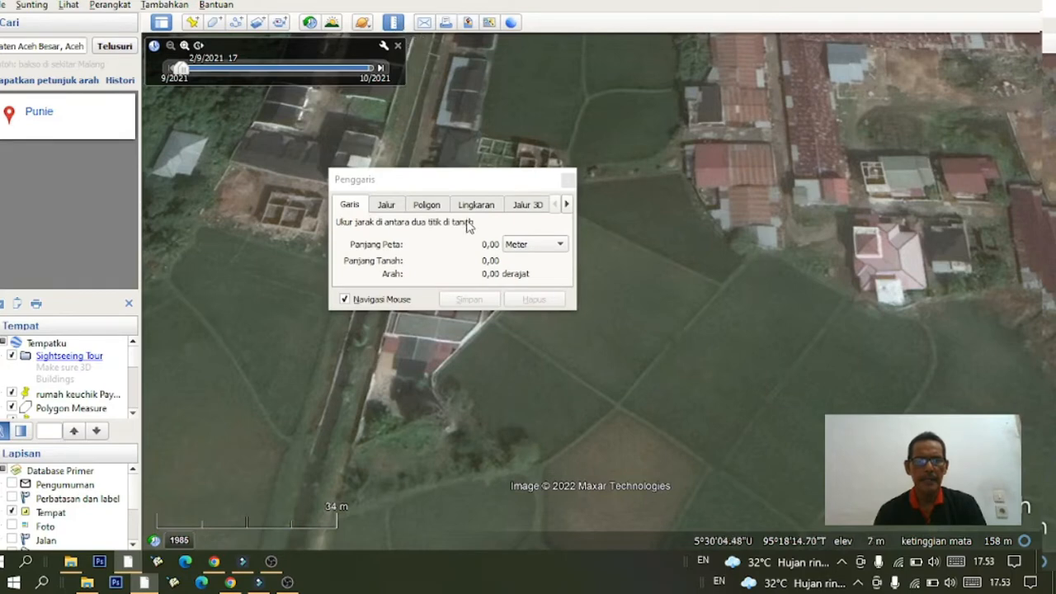
pyautogui.moveTo(465, 187); pyautogui.dragTo(354, 120)
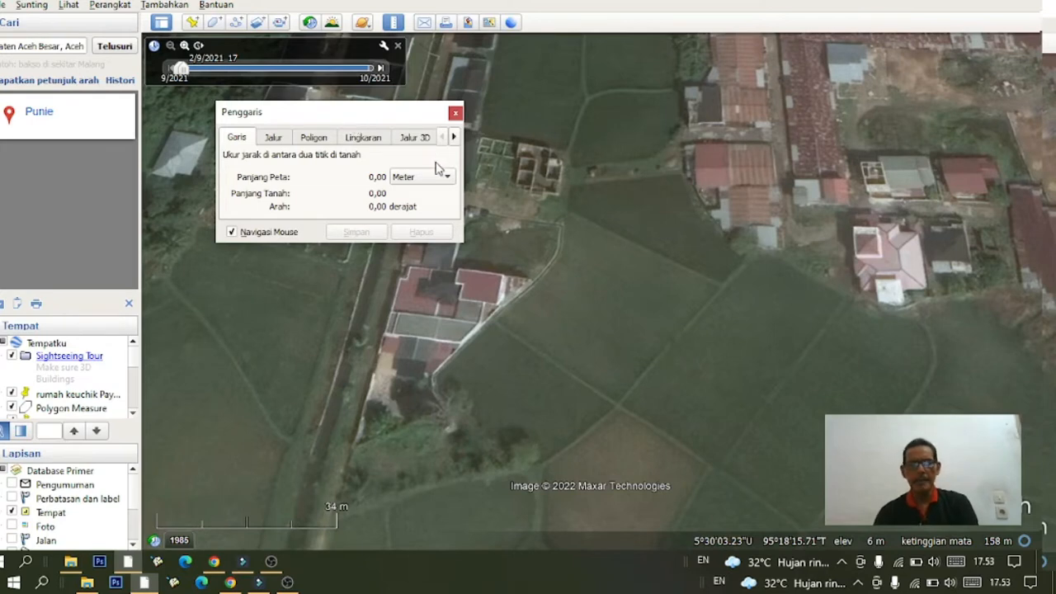
pyautogui.moveTo(736, 285); pyautogui.dragTo(806, 297)
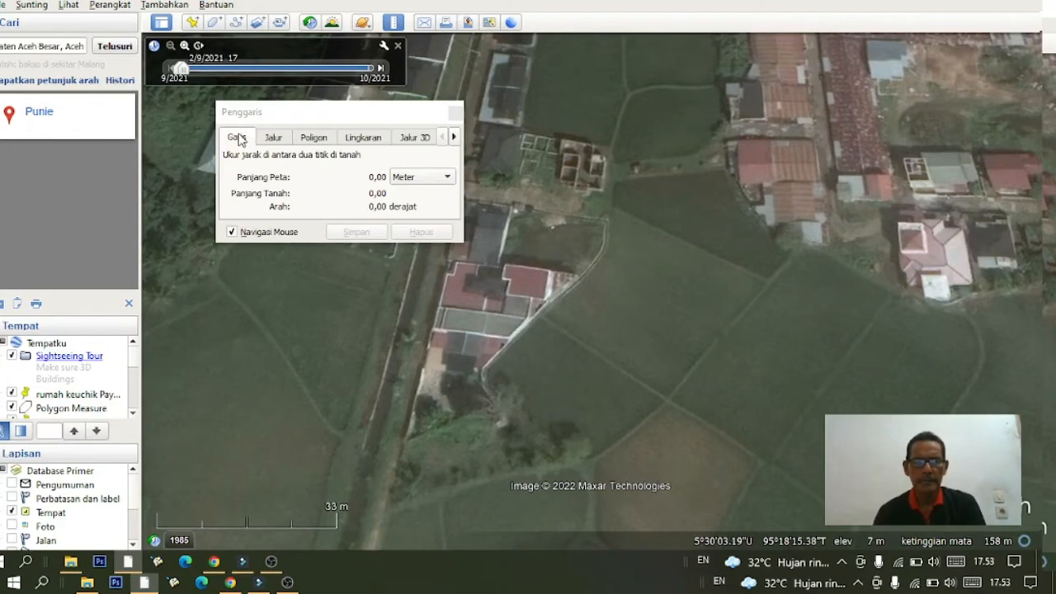
pyautogui.click(315, 139)
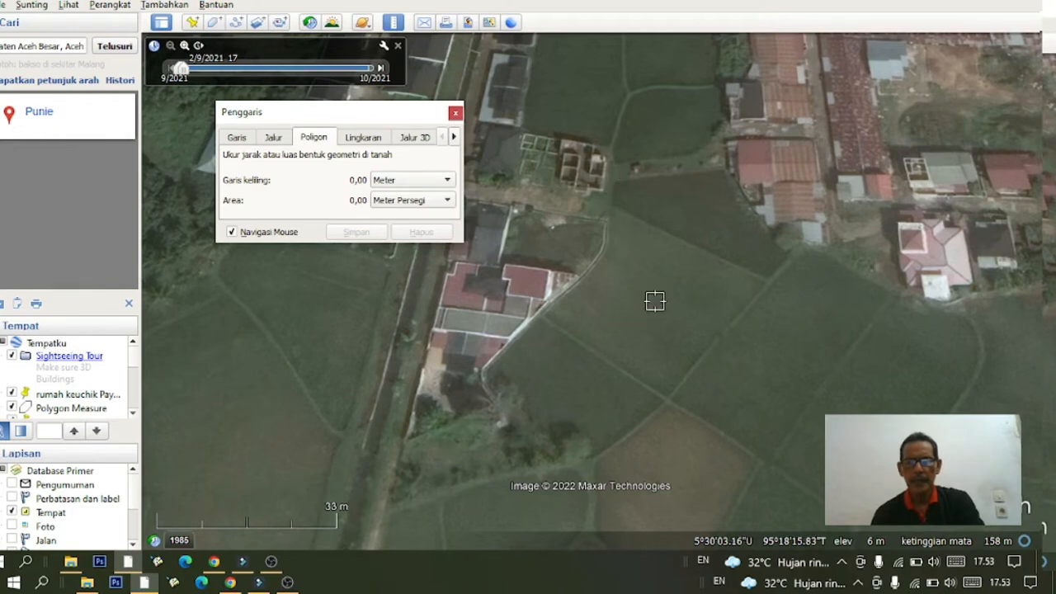
# - Outline the rectangular rice field plot southwest of the pink-roofed house as a polygon, about 135 m in perimeter and 992 m² in area
pyautogui.click(804, 244)
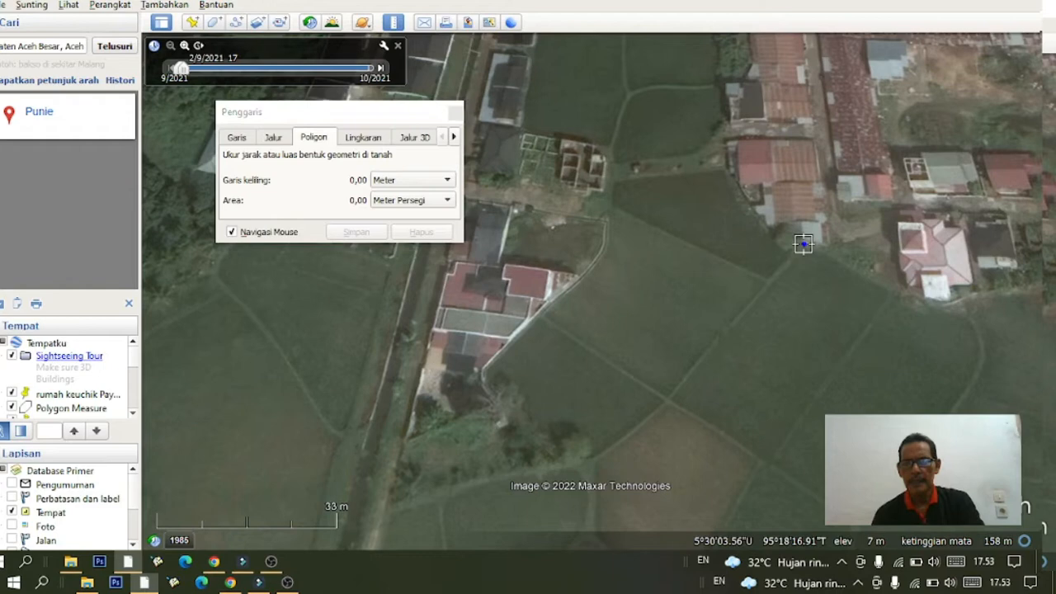
pyautogui.click(892, 294)
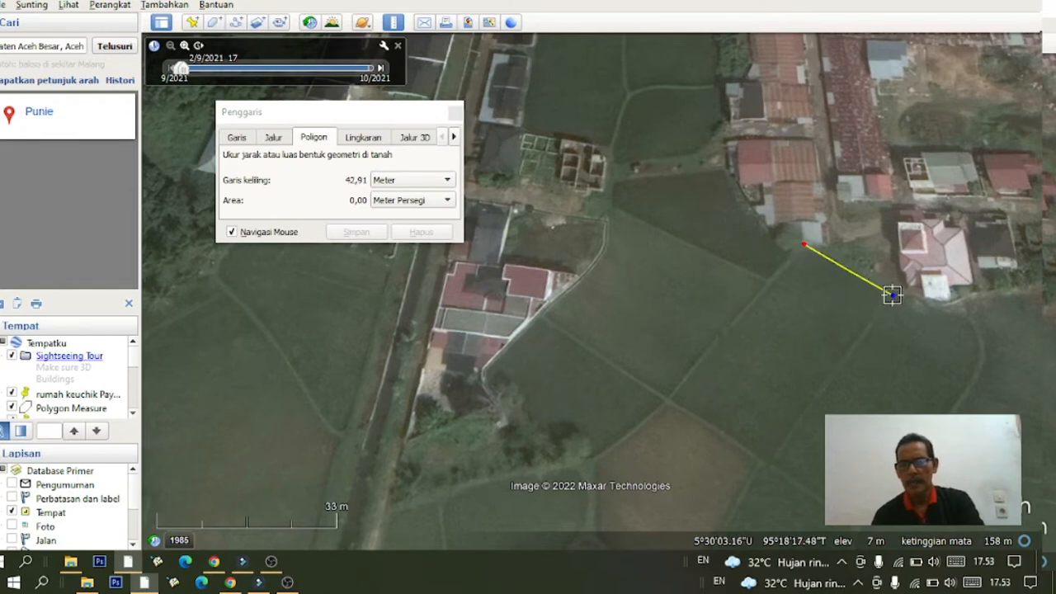
pyautogui.click(768, 463)
pyautogui.click(730, 437)
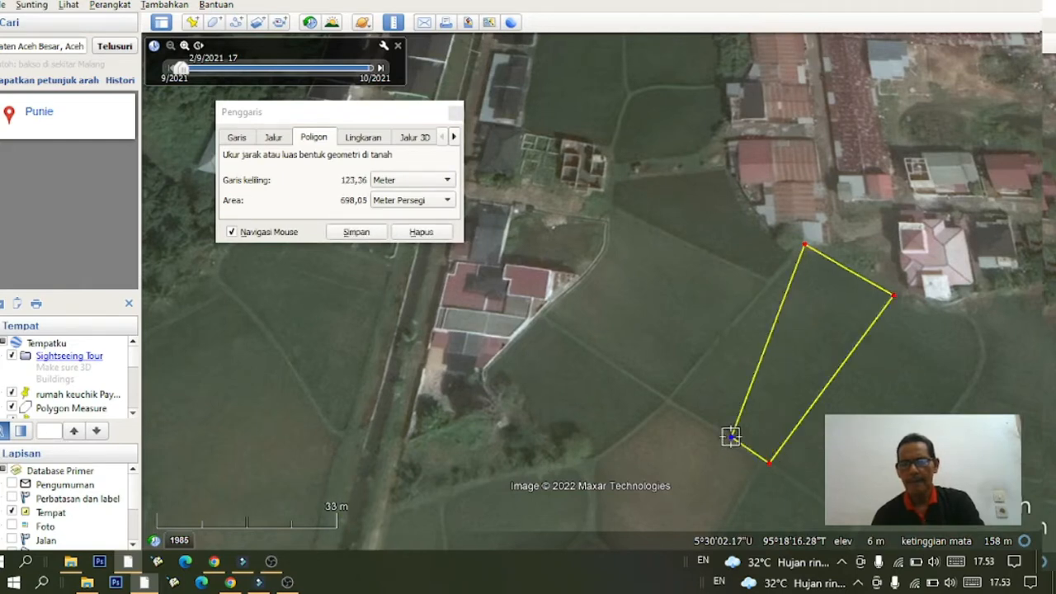
pyautogui.click(673, 399)
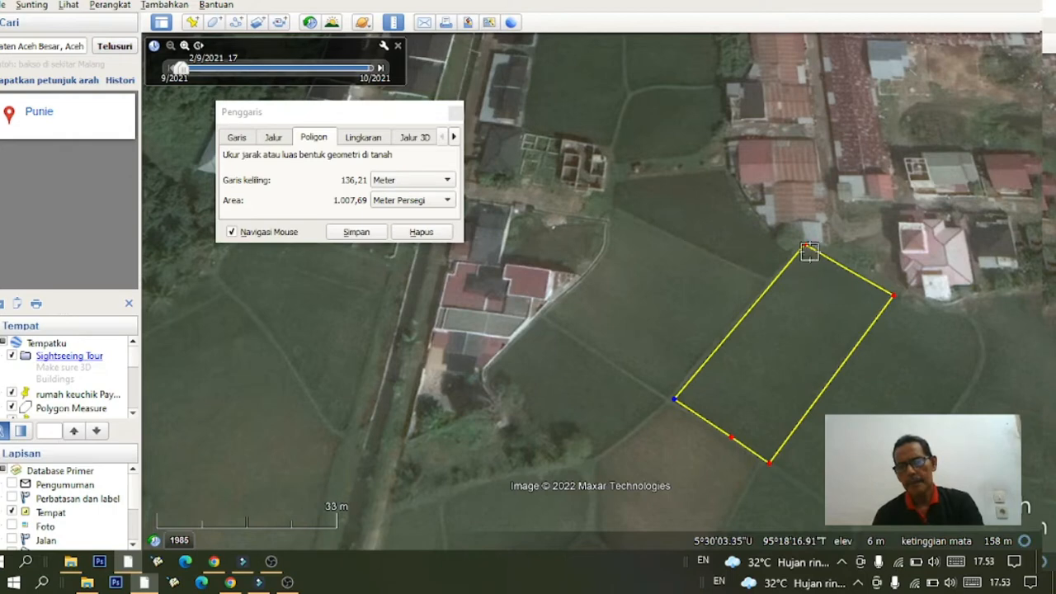
pyautogui.click(804, 248)
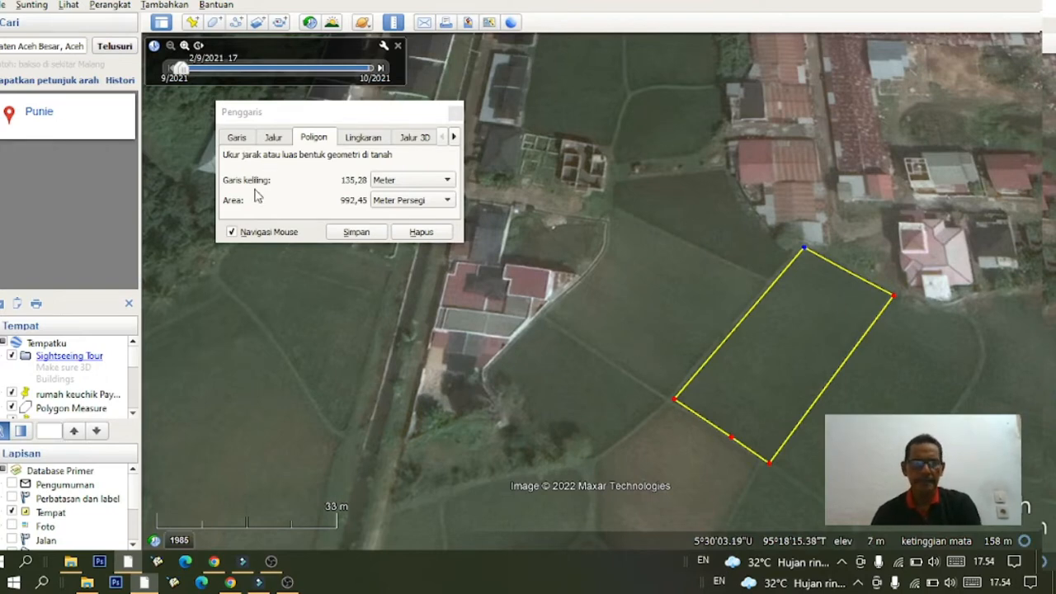
# - Save the measured polygon as a new place and set its outline colour to yellow
pyautogui.click(355, 232)
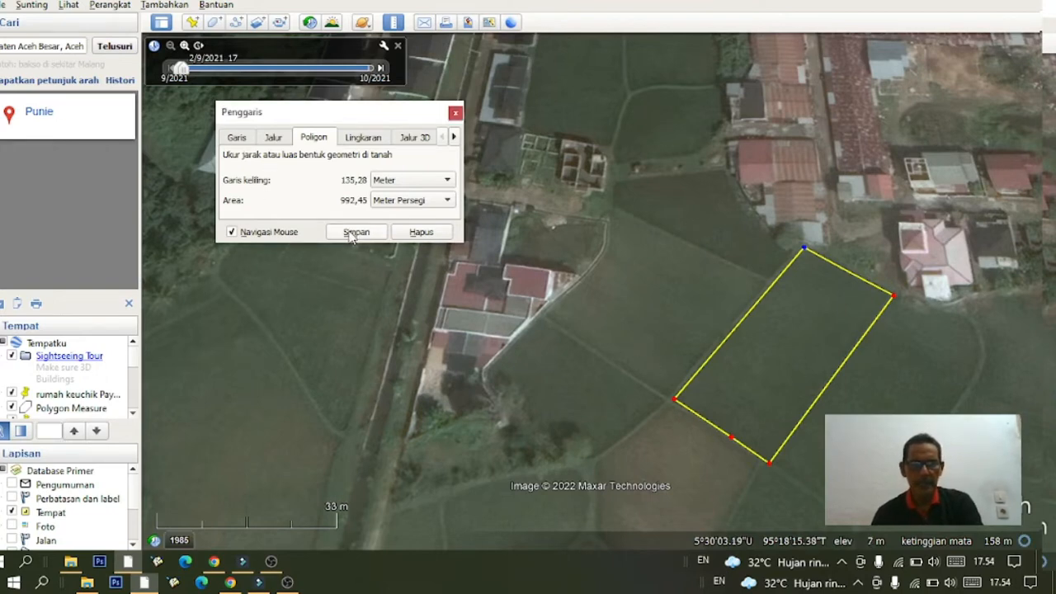
pyautogui.click(101, 132)
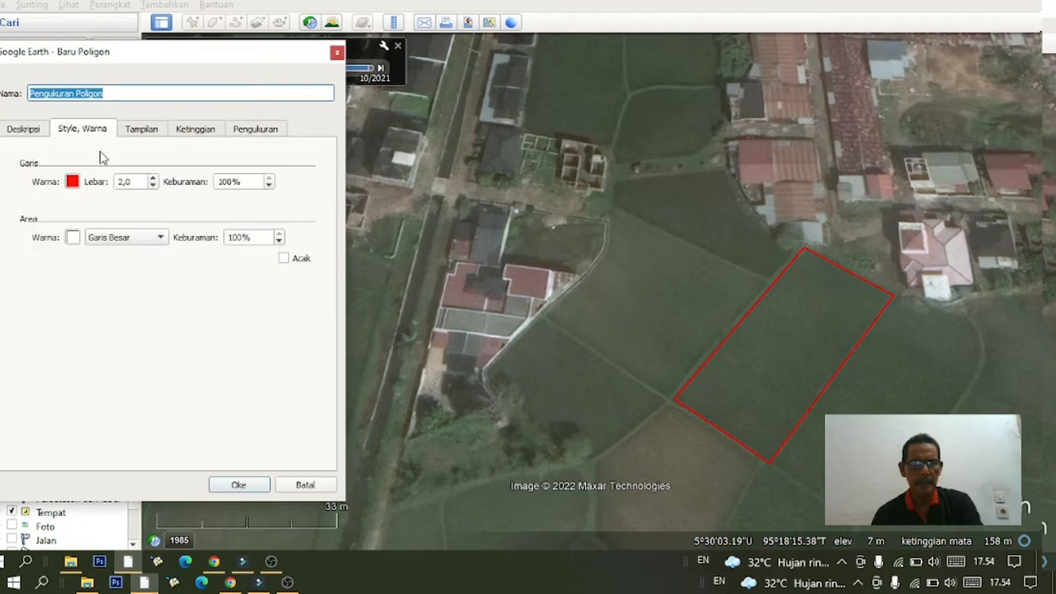
pyautogui.click(73, 182)
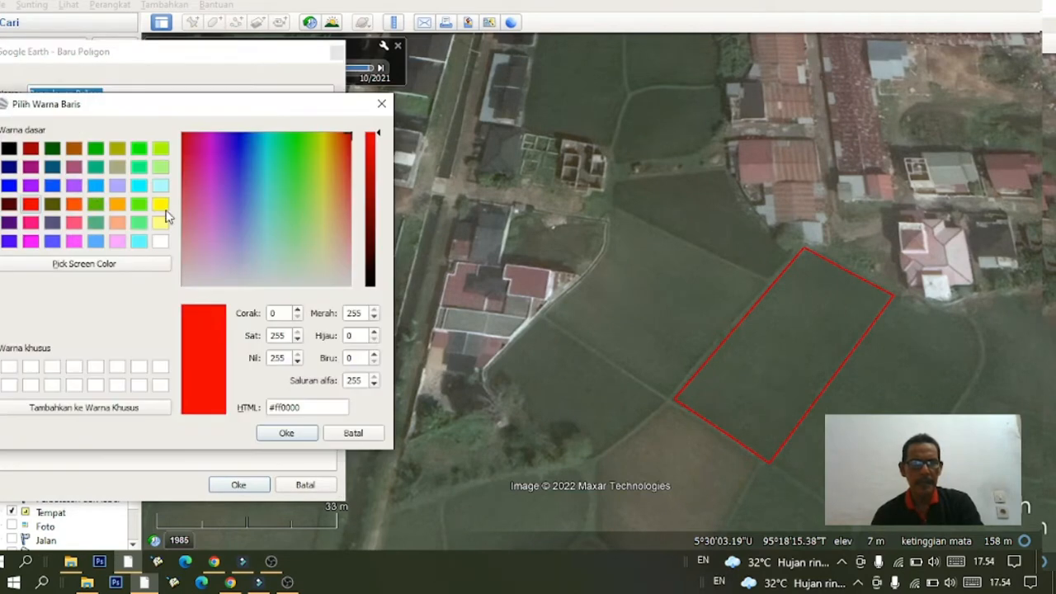
pyautogui.click(161, 206)
pyautogui.click(309, 439)
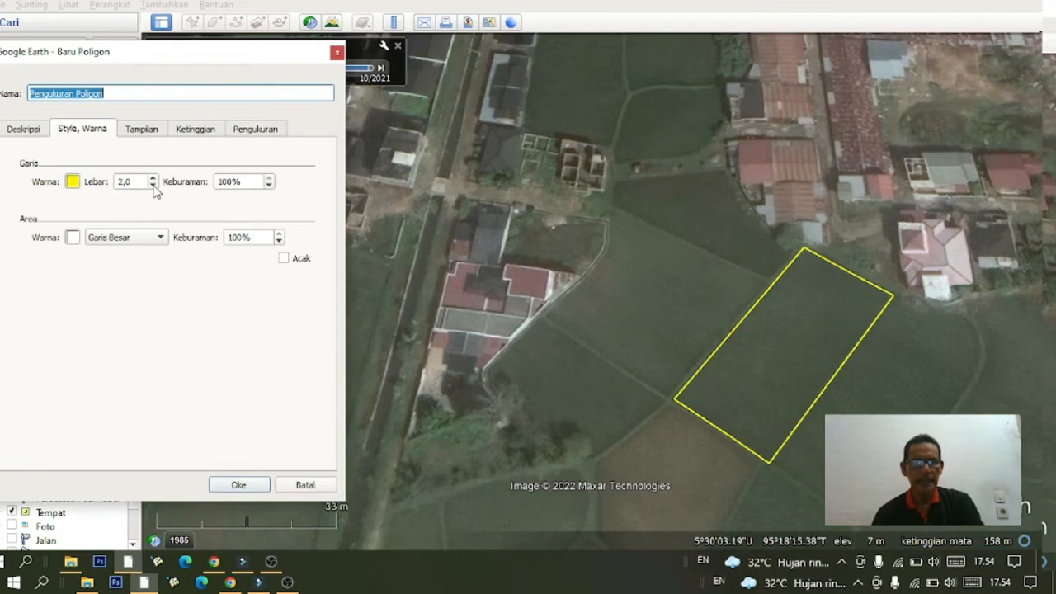
# - Increase the polygon's outline width to 2.7 and confirm the new polygon
pyautogui.click(153, 178)
pyautogui.click(153, 178)
pyautogui.click(153, 178)
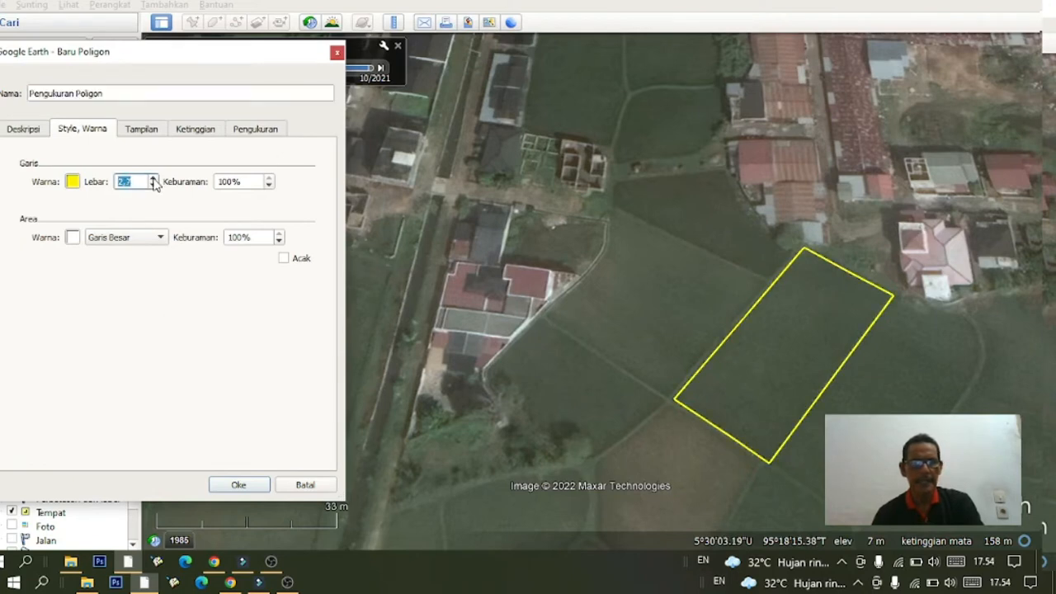
pyautogui.click(241, 485)
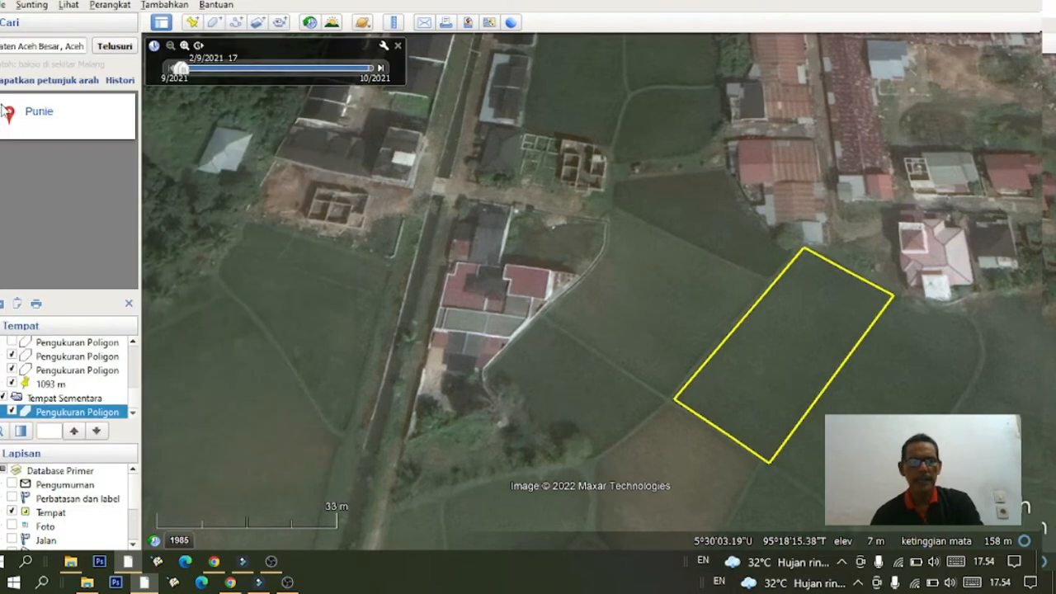
# - Add a placemark named "992 m" in the middle of the yellow-outlined rice field plot
pyautogui.click(193, 23)
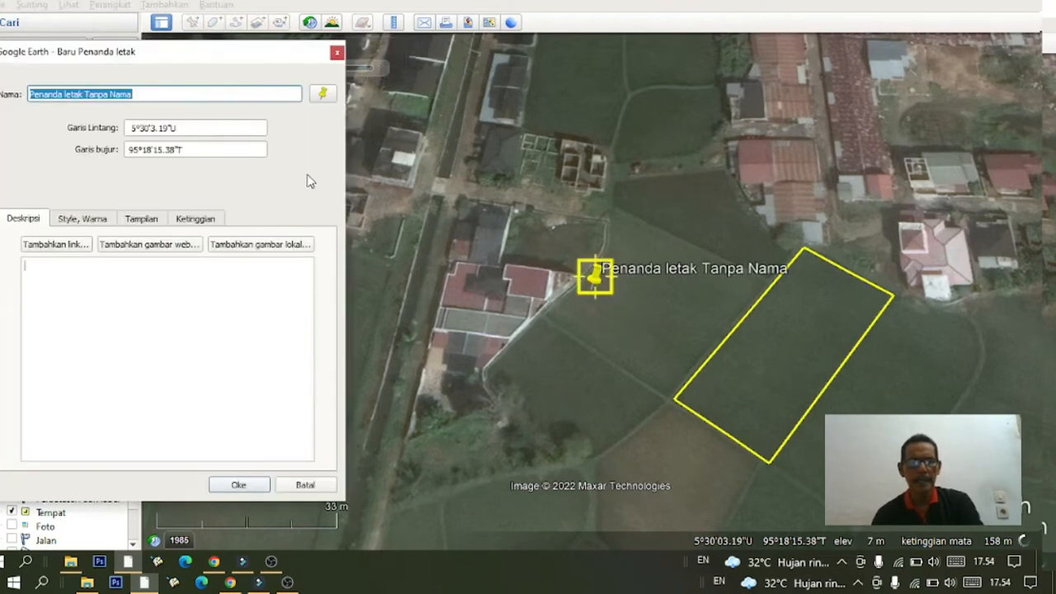
pyautogui.moveTo(597, 289); pyautogui.dragTo(780, 337)
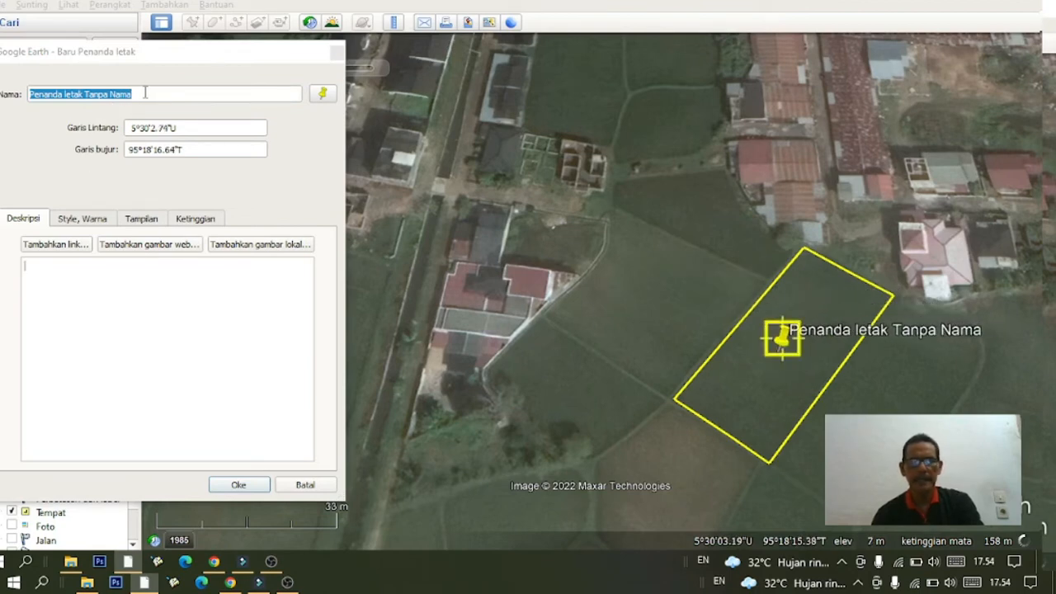
pyautogui.click(211, 55)
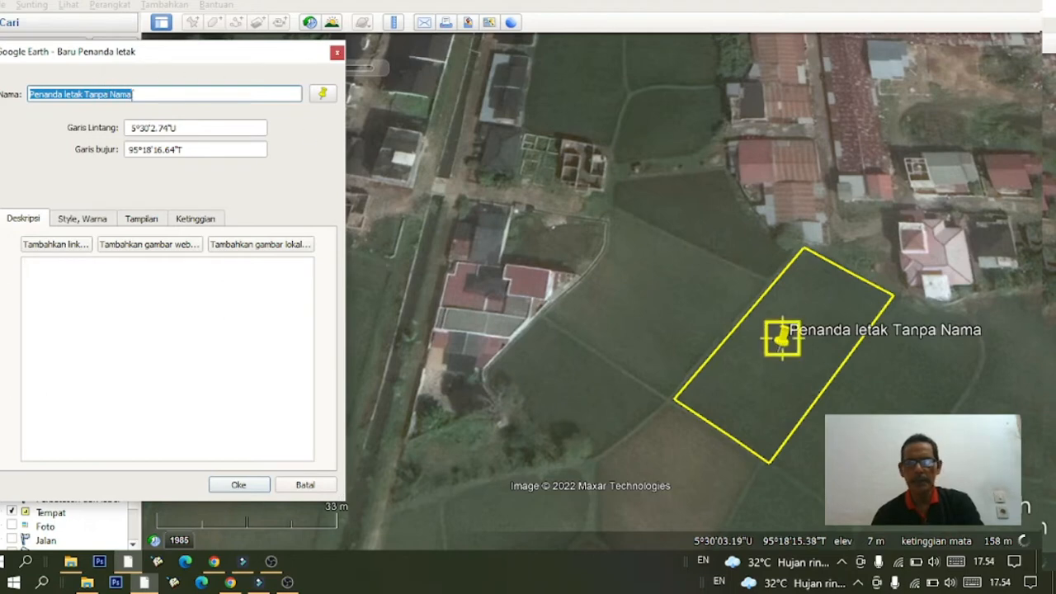
pyautogui.moveTo(138, 96); pyautogui.dragTo(6, 108)
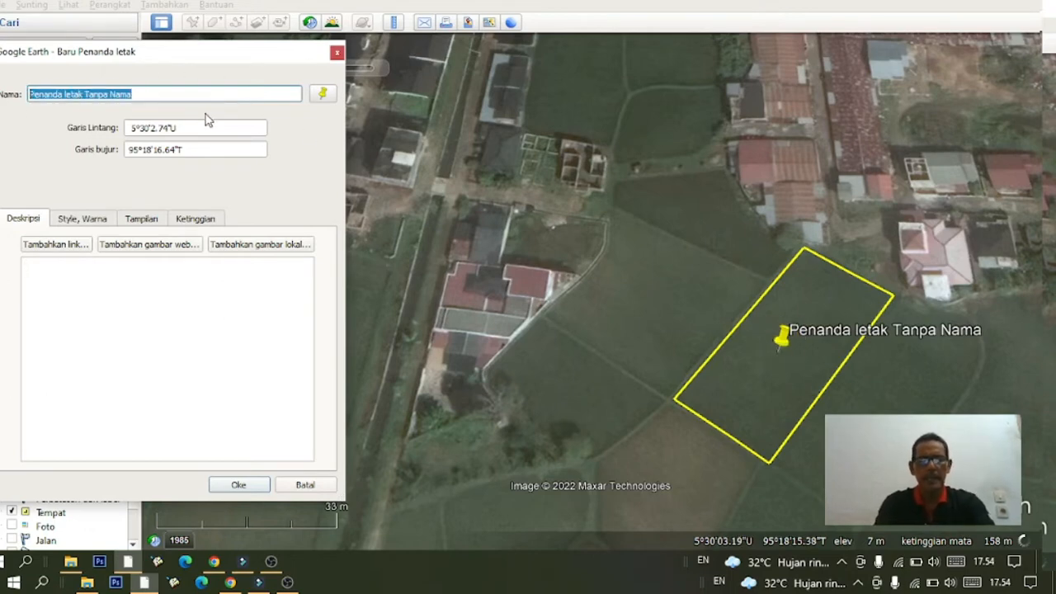
pyautogui.write('992')
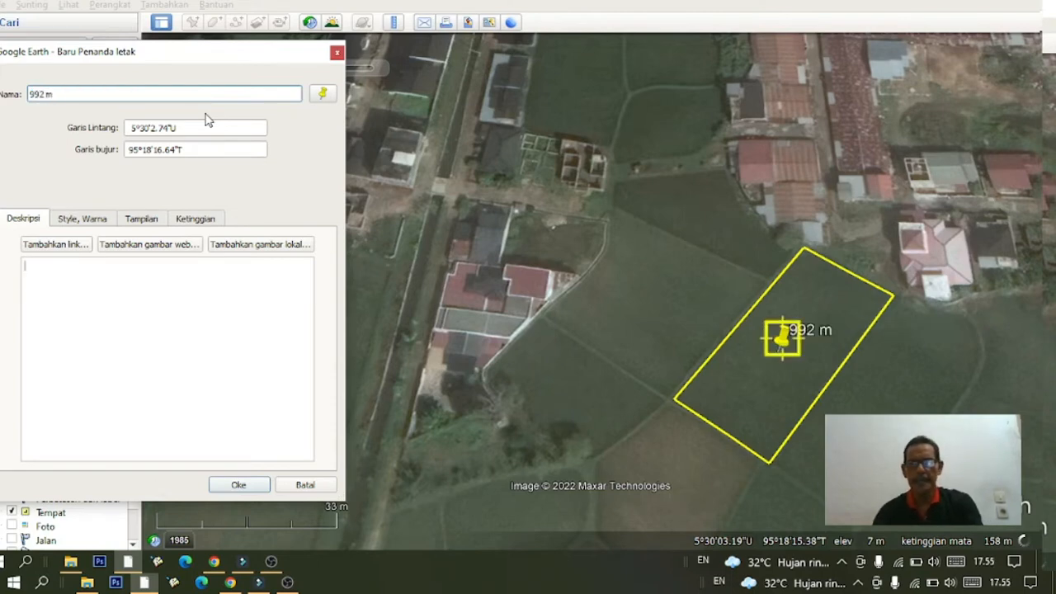
pyautogui.click(238, 485)
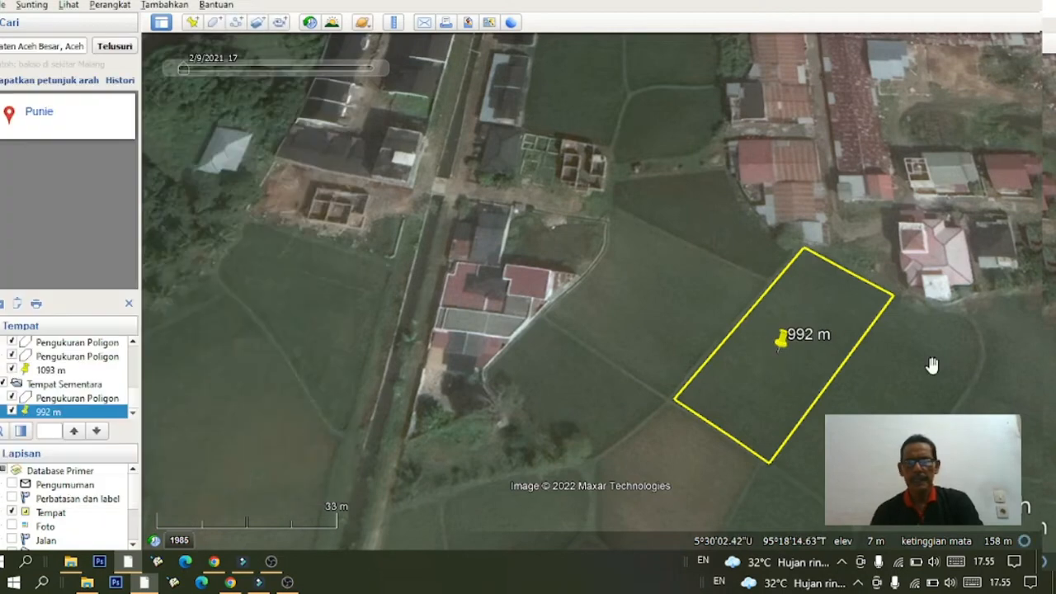